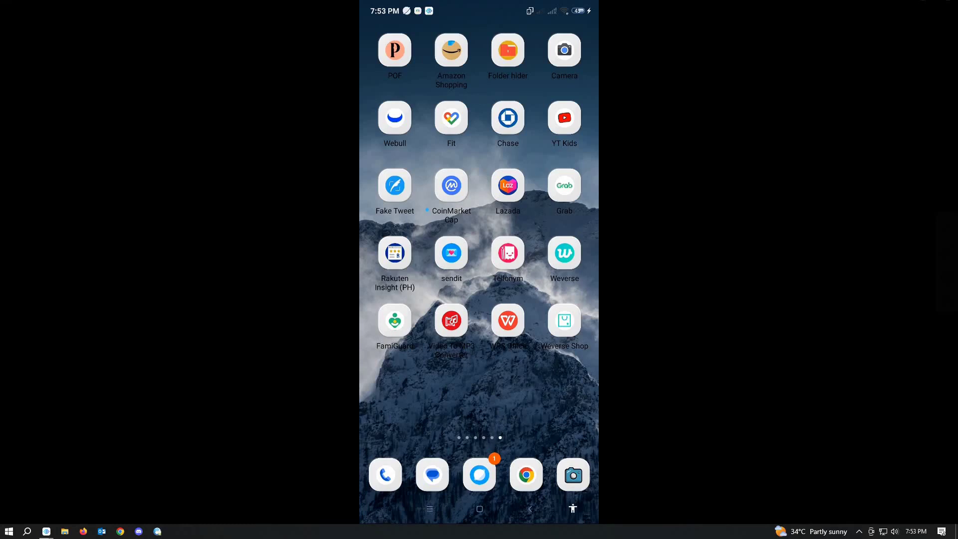
Launch Weverse from the Android home screen to show its home feed.
left_click(564, 254)
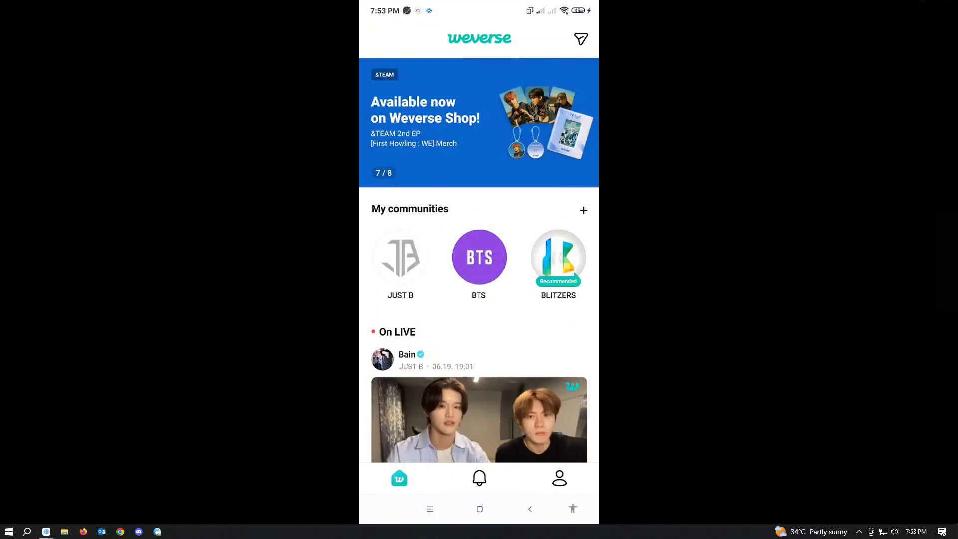
Open your BTS community profile with its following and follower counts.
left_click(559, 478)
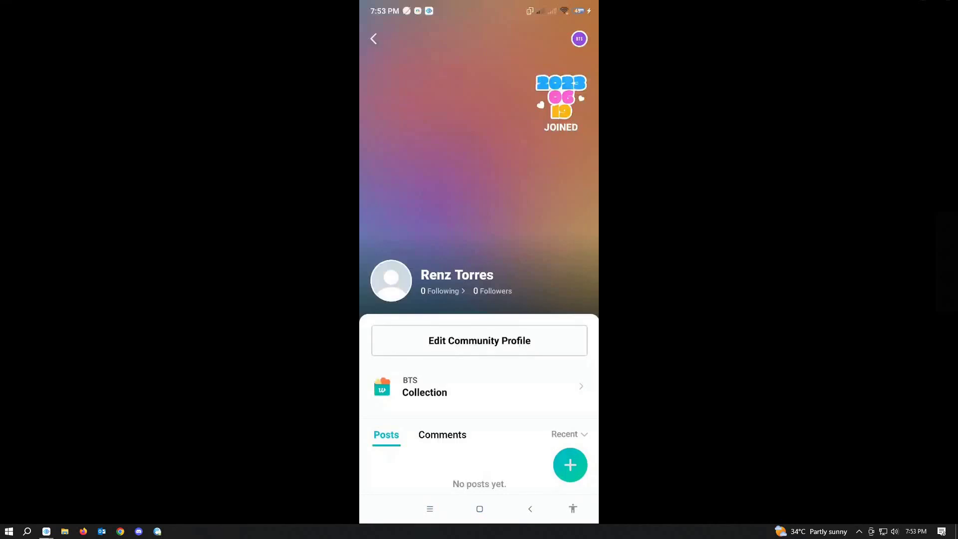
scroll(479, 299, "down", 1)
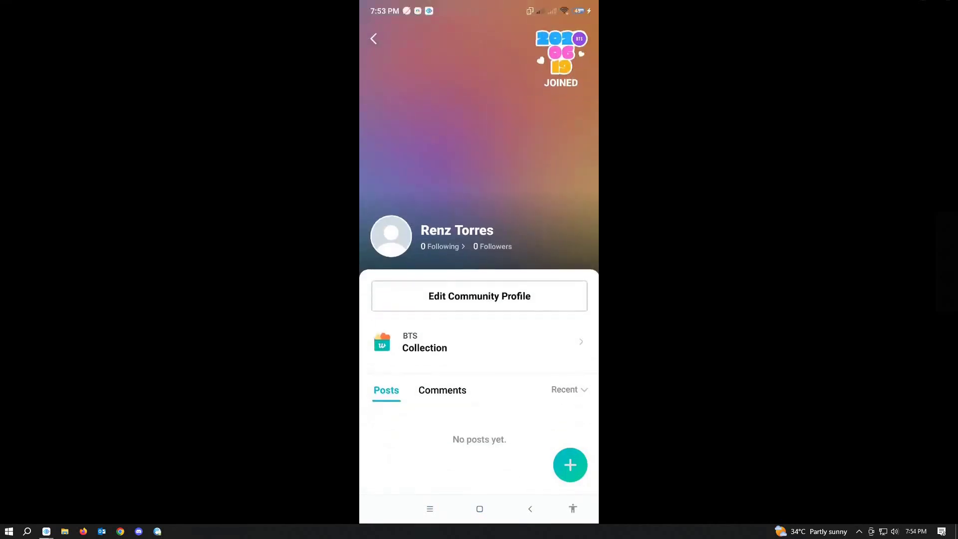